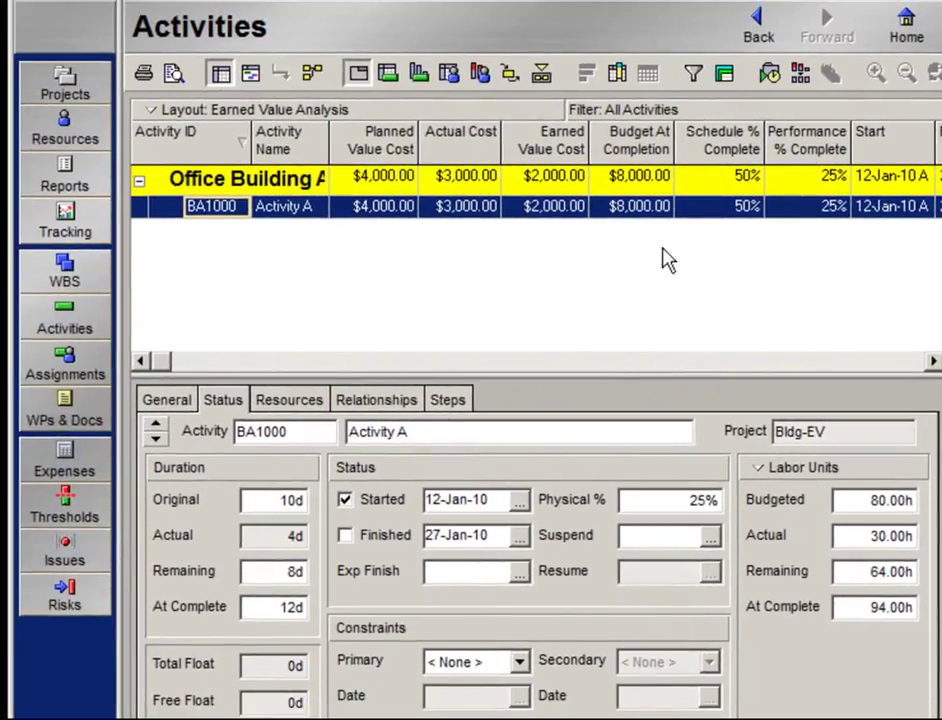
Show the Earned Value tab for the Bldg-EV project's WBS, currently using activity percent complete.
{"action": "left_click", "coordinate": [64, 281]}
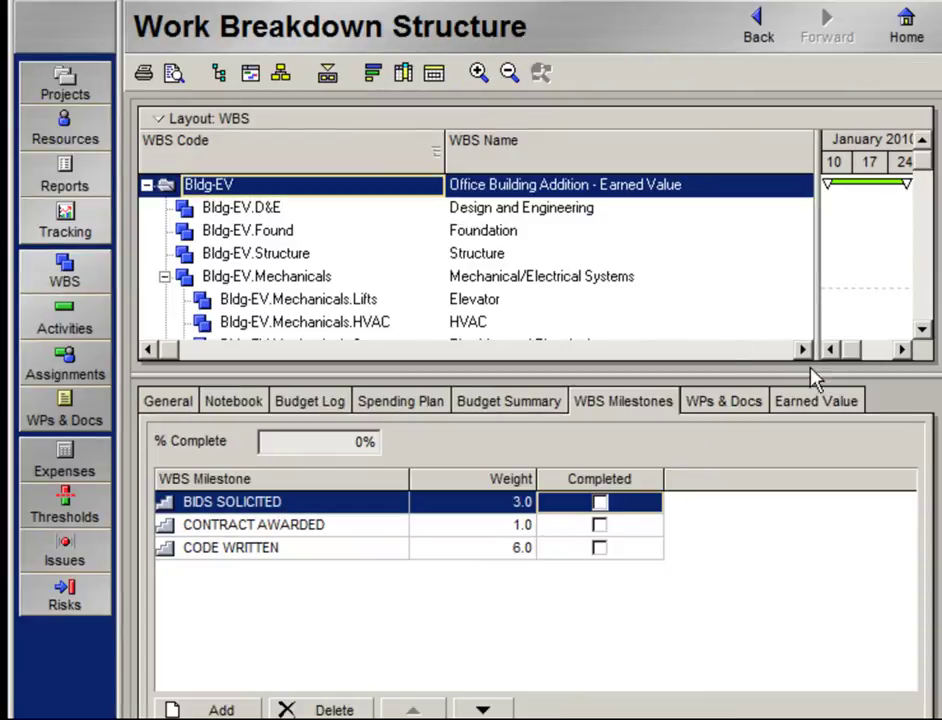
{"action": "left_click", "coordinate": [822, 402]}
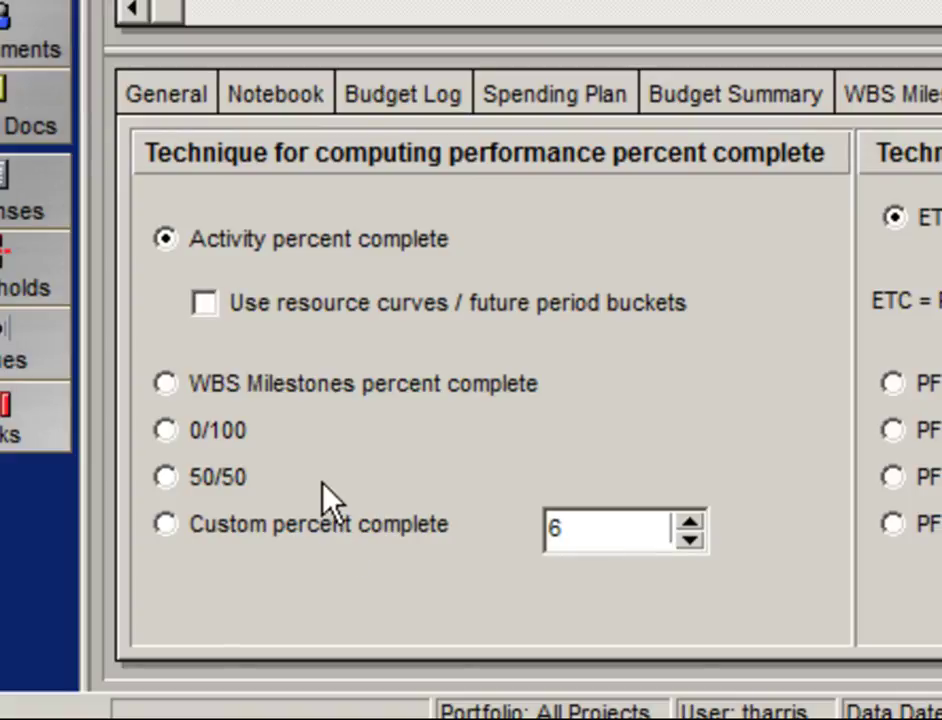
Switch the performance technique to WBS Milestones percent complete and apply it to all lower WBS elements.
{"action": "left_click", "coordinate": [166, 384]}
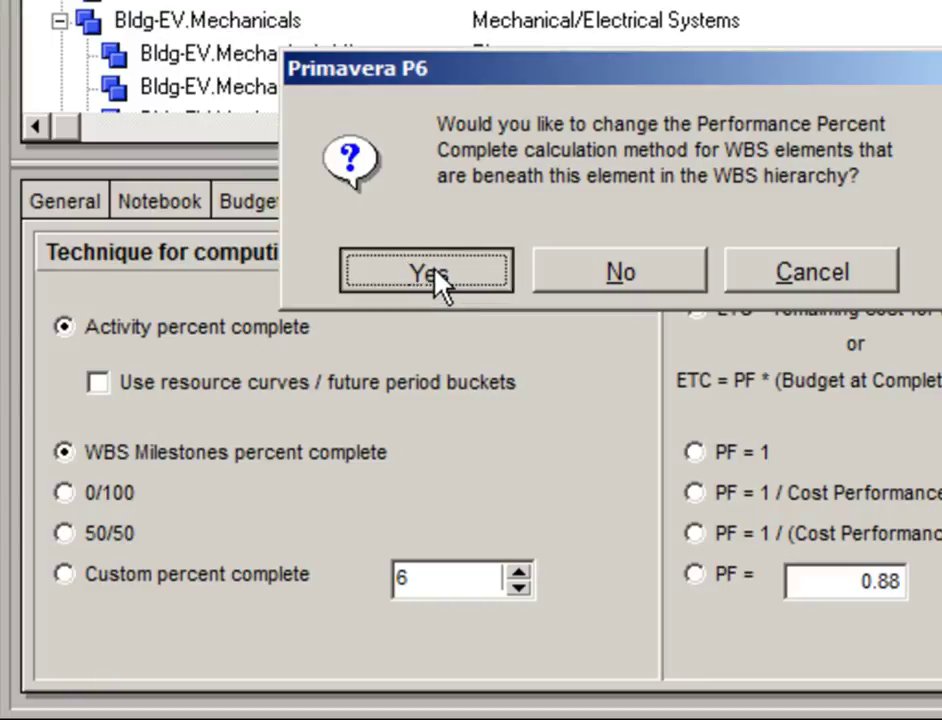
{"action": "left_click", "coordinate": [432, 274]}
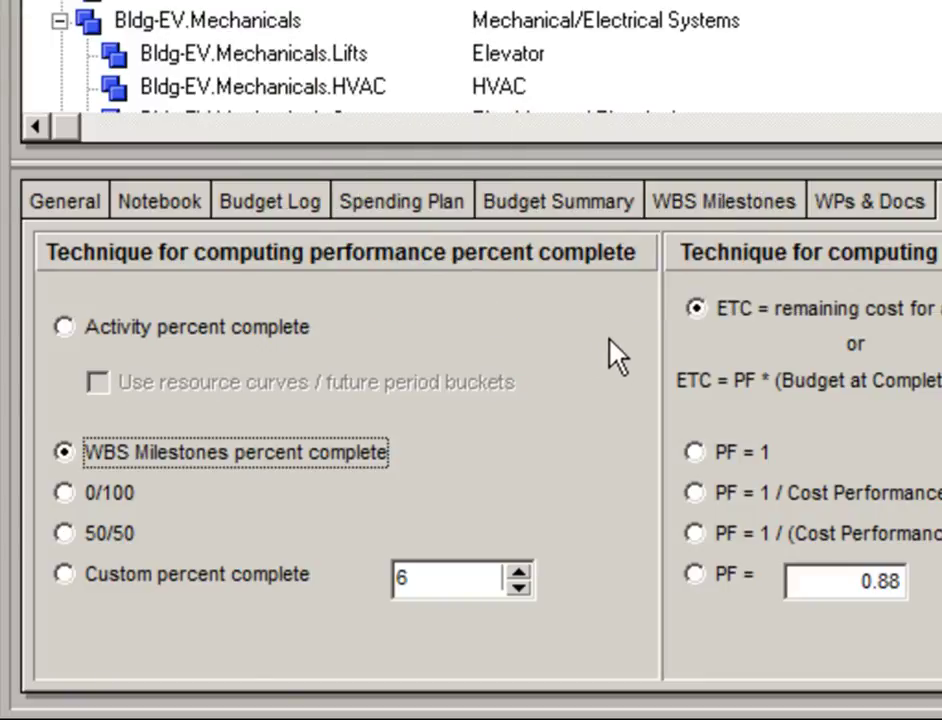
On the WBS Milestones tab, mark BIDS SOLICITED and CONTRACT AWARDED as completed.
{"action": "left_click", "coordinate": [705, 201]}
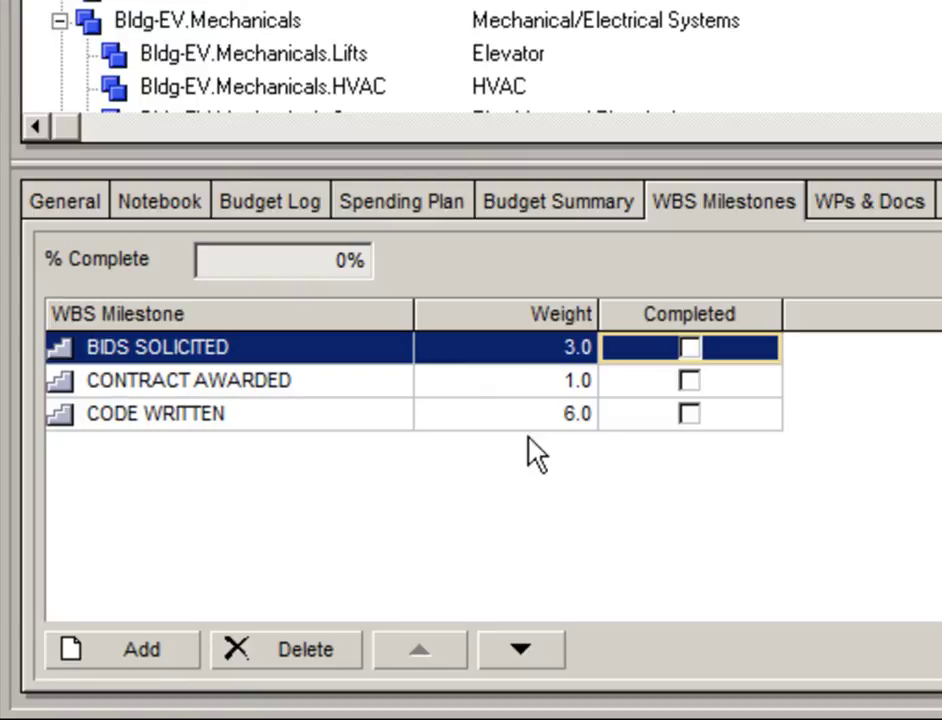
{"action": "left_click", "coordinate": [689, 348]}
{"action": "left_click", "coordinate": [691, 381]}
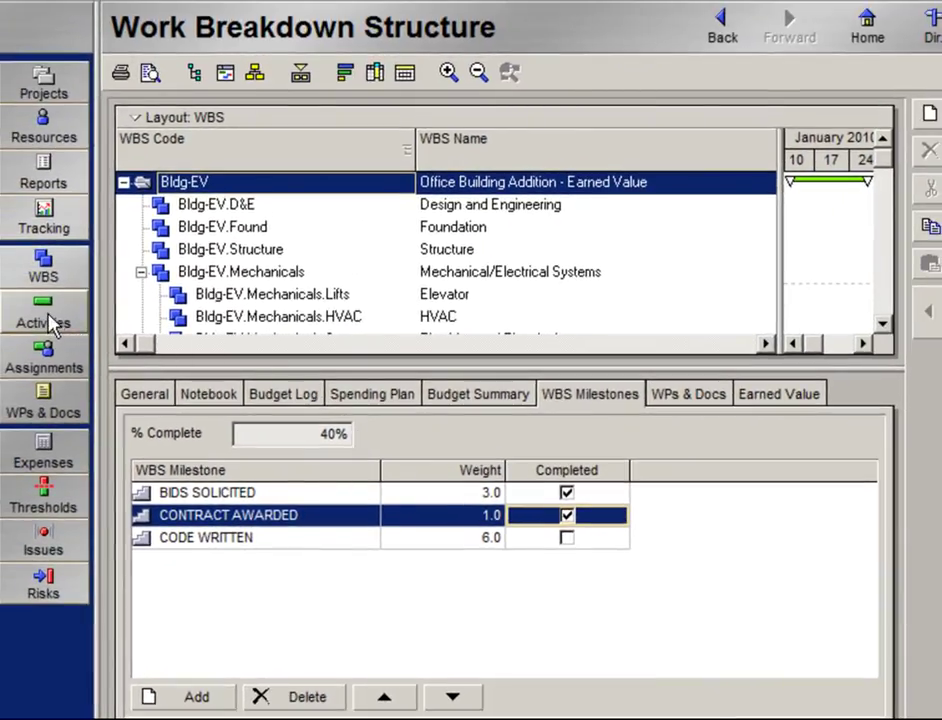
Review Activities: Activity A now shows 40% performance complete and $3,200 earned value.
{"action": "left_click", "coordinate": [44, 316]}
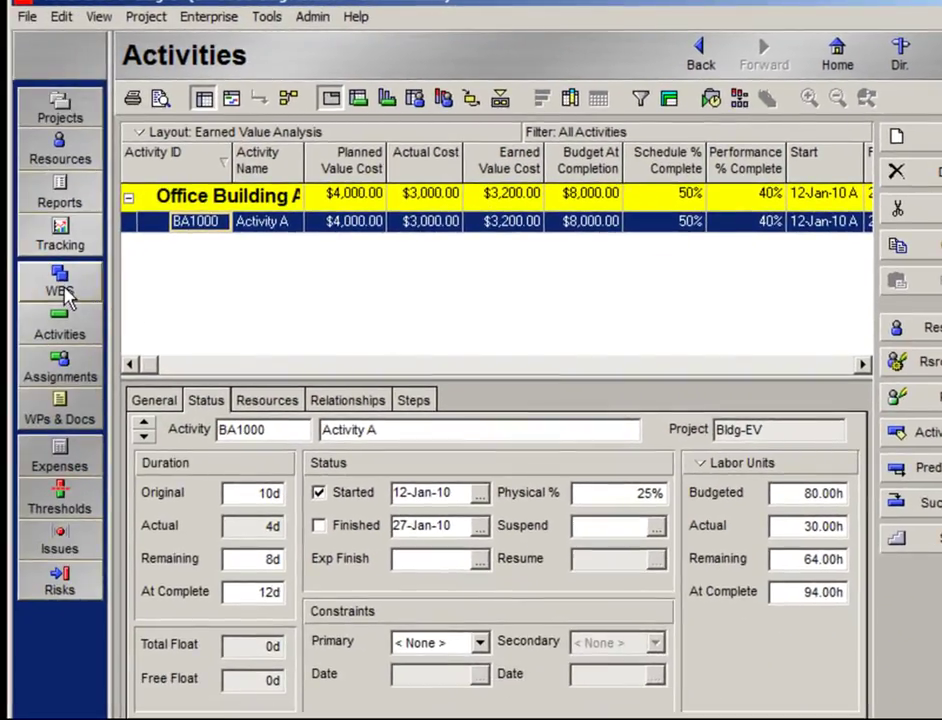
On the WBS Earned Value tab, choose 50/50 and apply it to all lower WBS elements.
{"action": "left_click", "coordinate": [63, 293]}
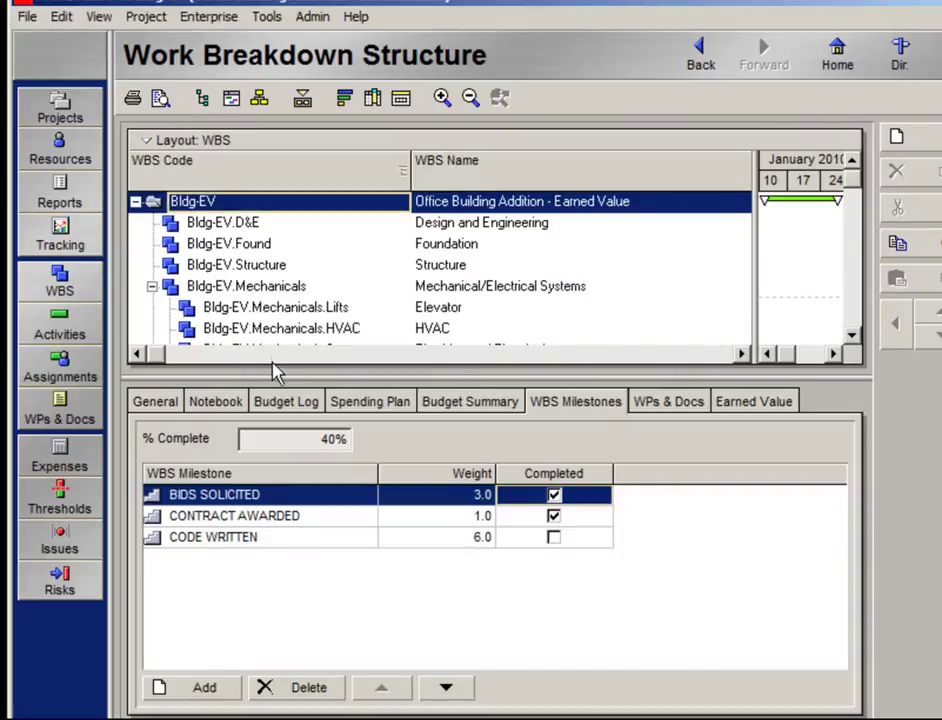
{"action": "left_click", "coordinate": [743, 404]}
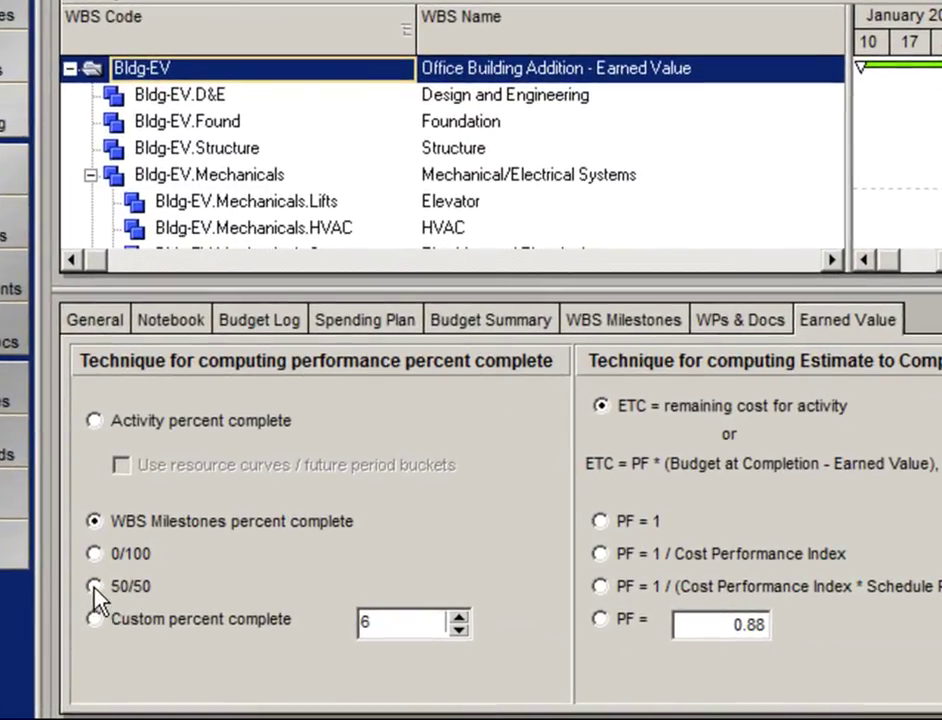
{"action": "left_click", "coordinate": [93, 587]}
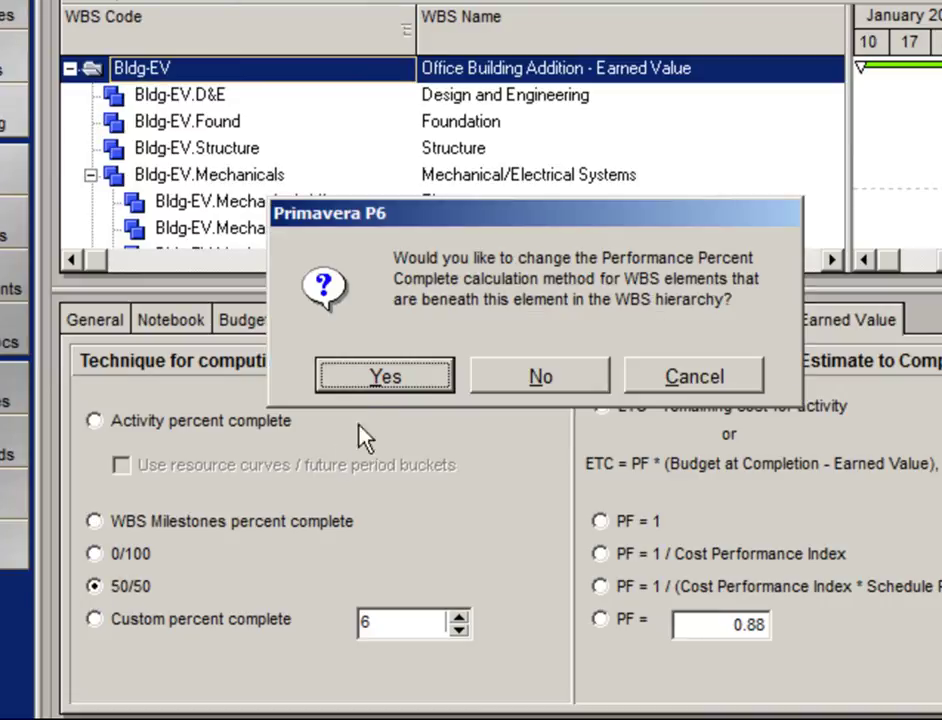
{"action": "left_click", "coordinate": [380, 382]}
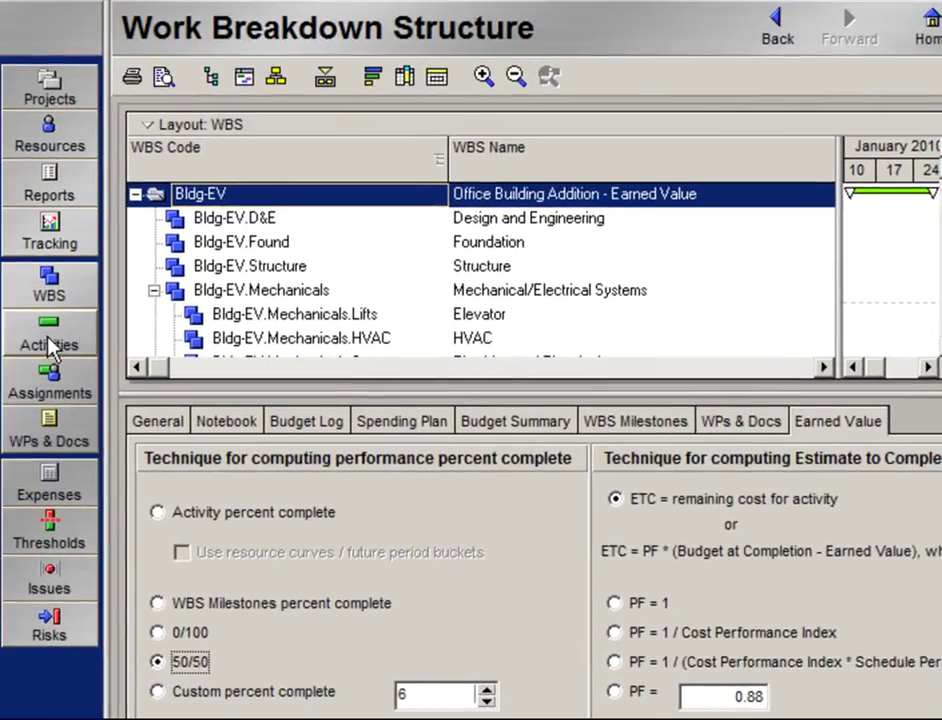
Confirm Activity A at 50% and $4,000, then reset the WBS technique to activity percent complete.
{"action": "left_click", "coordinate": [52, 338]}
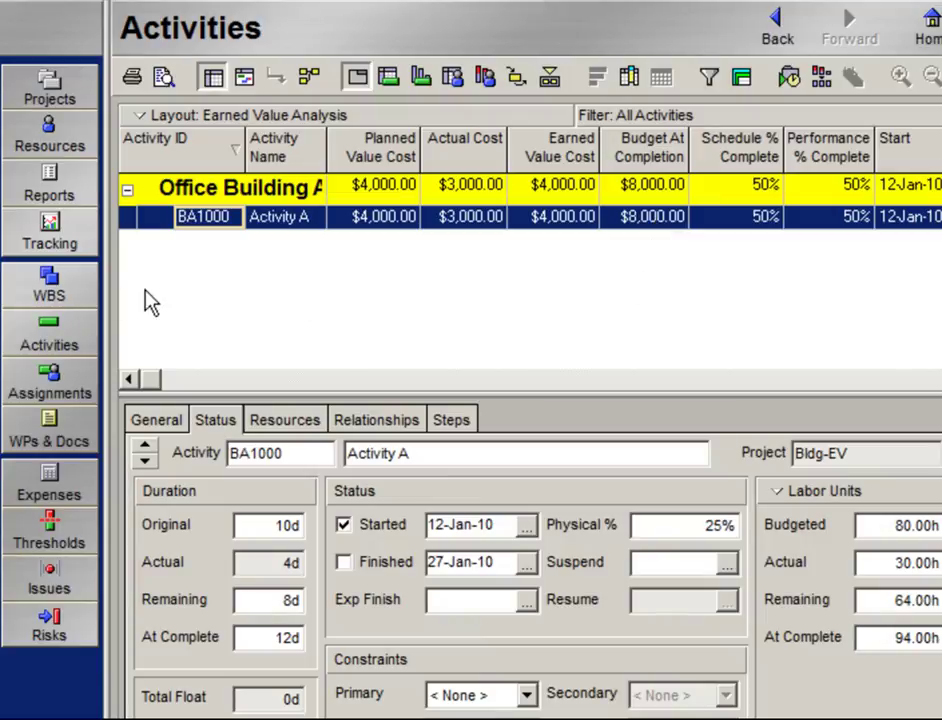
{"action": "left_click", "coordinate": [50, 293]}
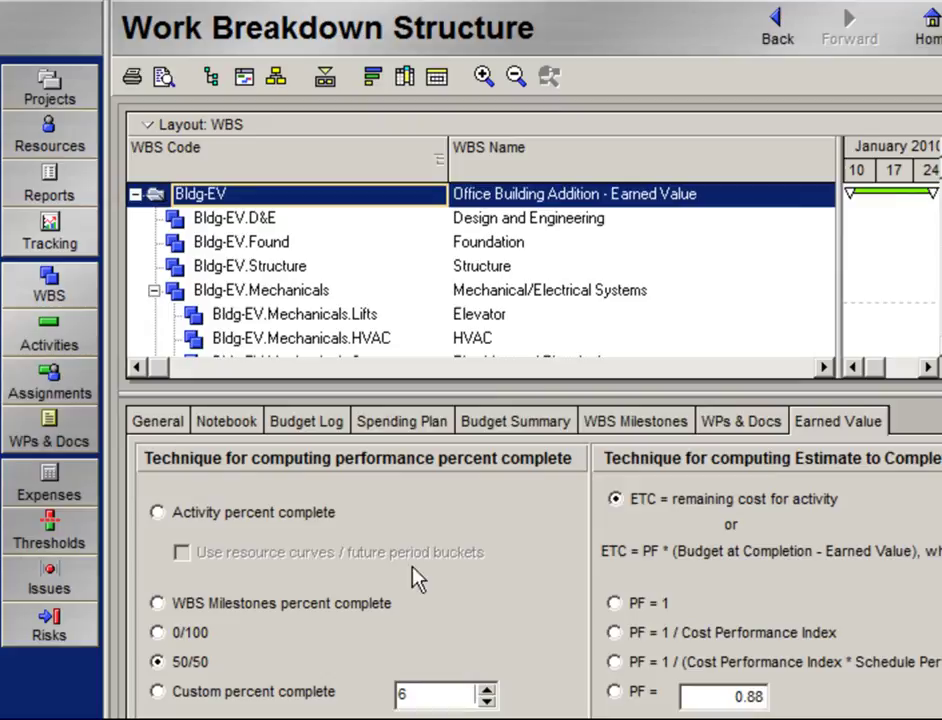
{"action": "left_click", "coordinate": [157, 514]}
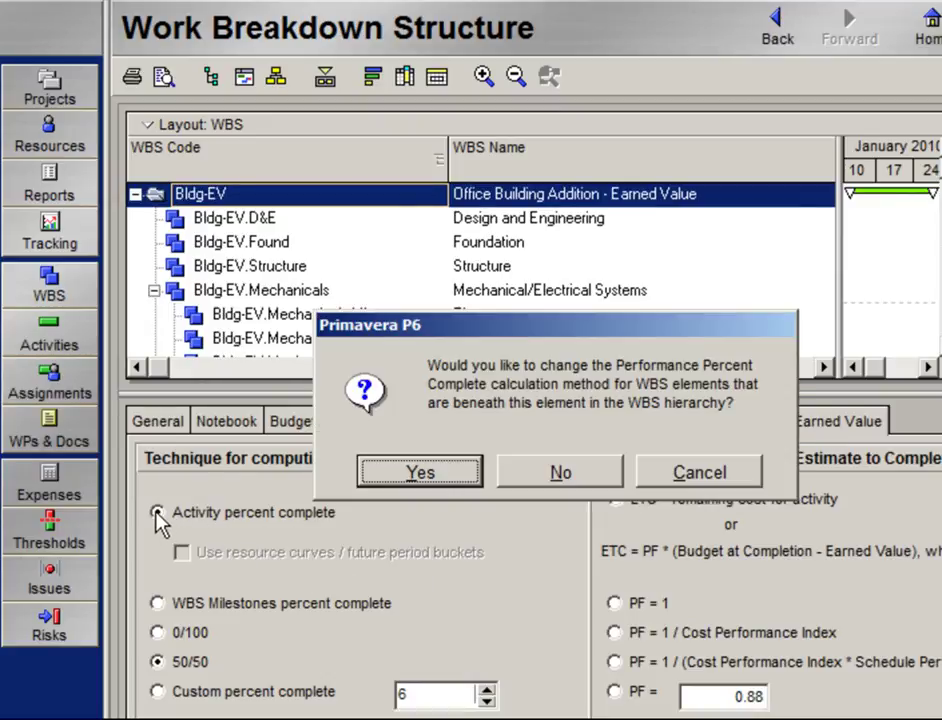
{"action": "left_click", "coordinate": [410, 476]}
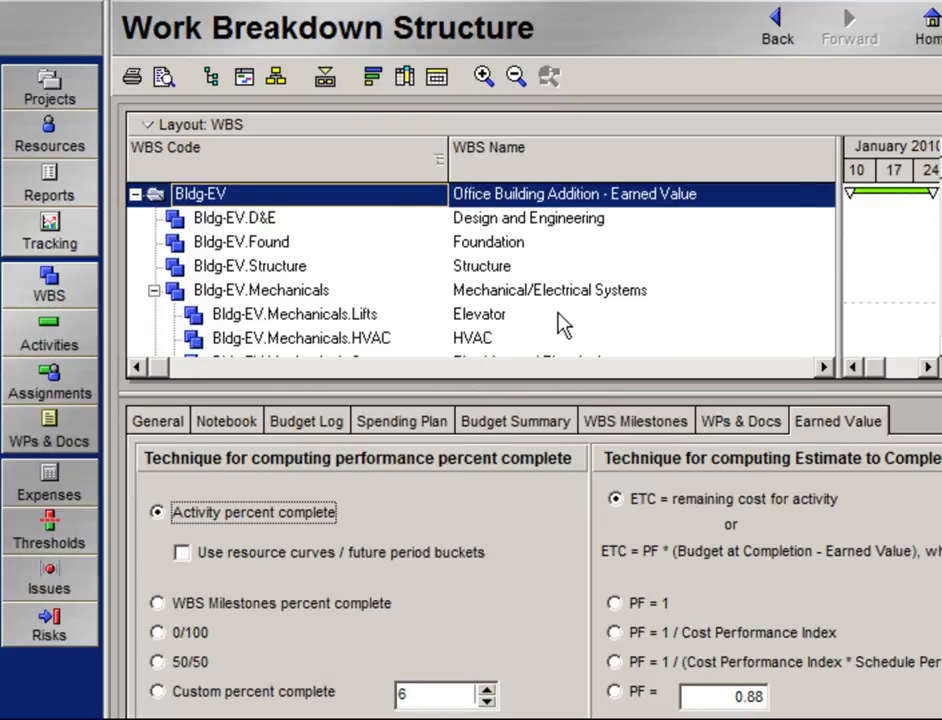
Review Activities: Activity A is back to 25% performance complete and $2,000 earned value.
{"action": "left_click", "coordinate": [58, 343]}
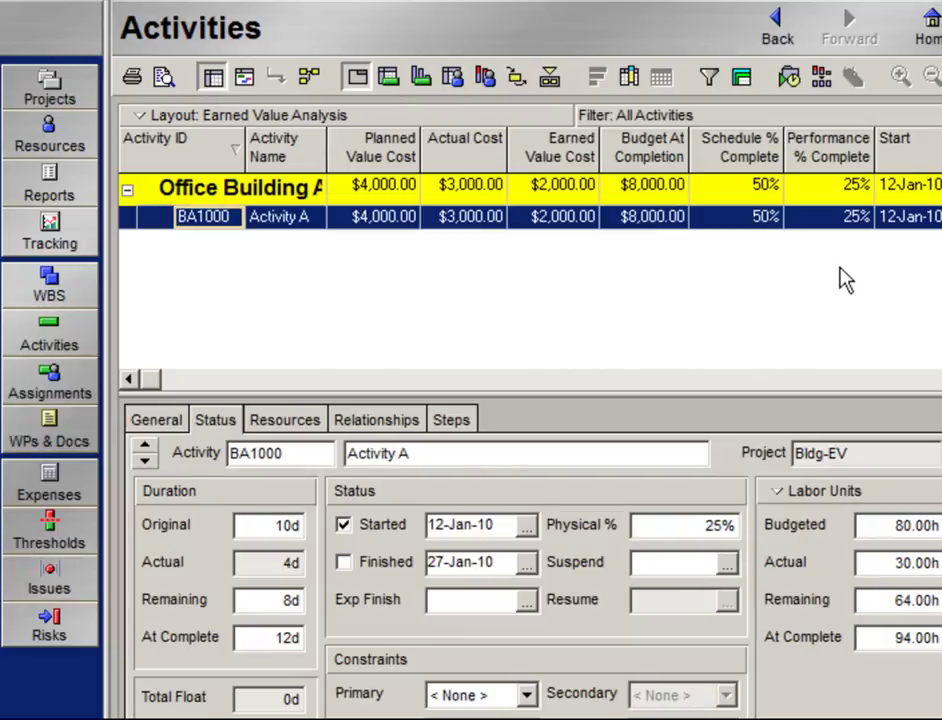